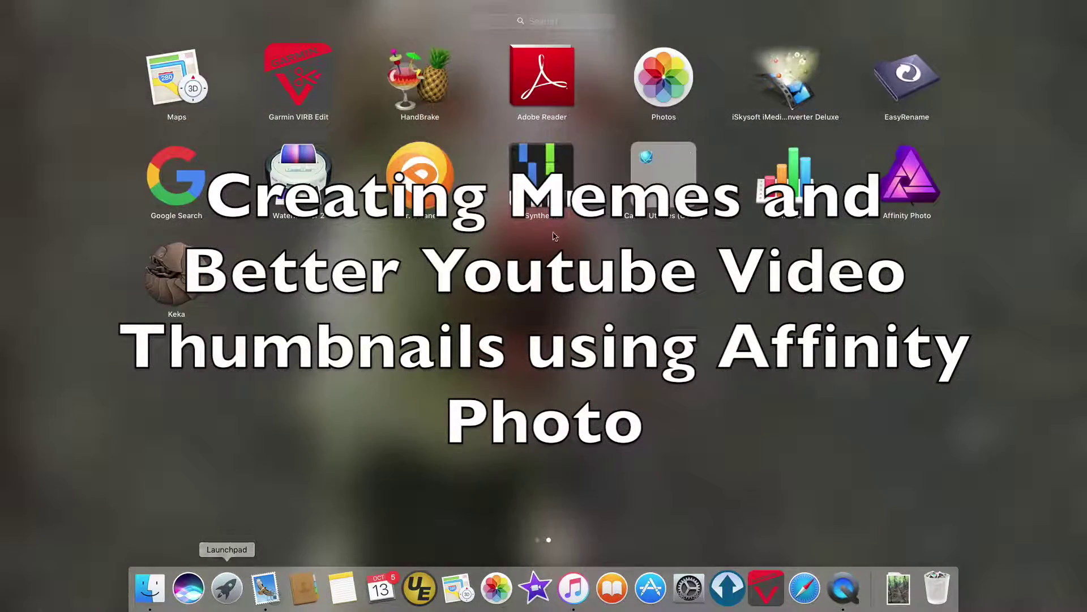
Launch Affinity Photo from Launchpad and close its welcome panel.
click(907, 176)
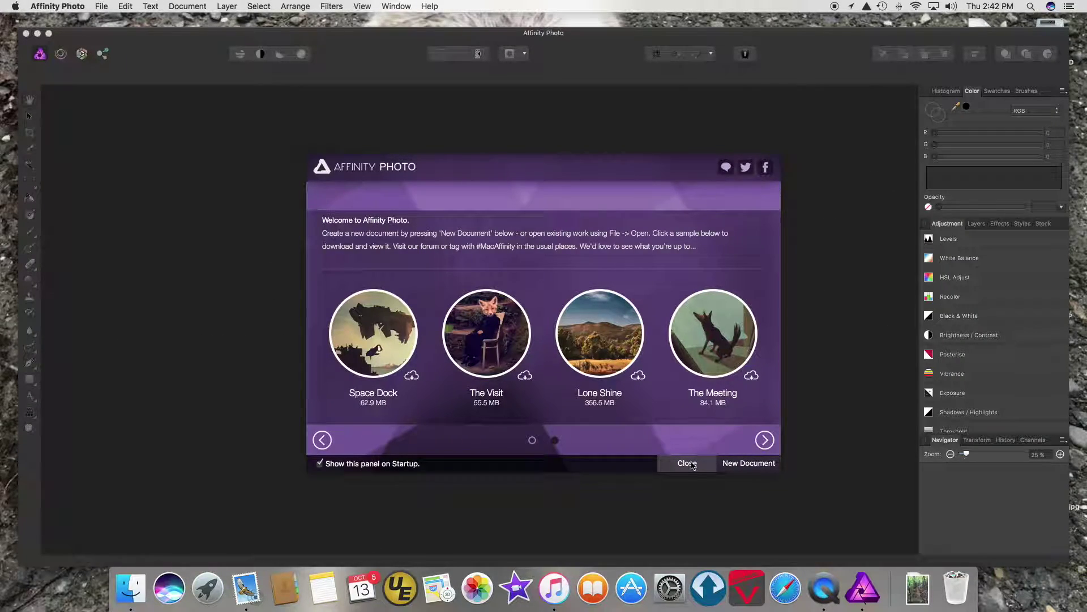
click(687, 464)
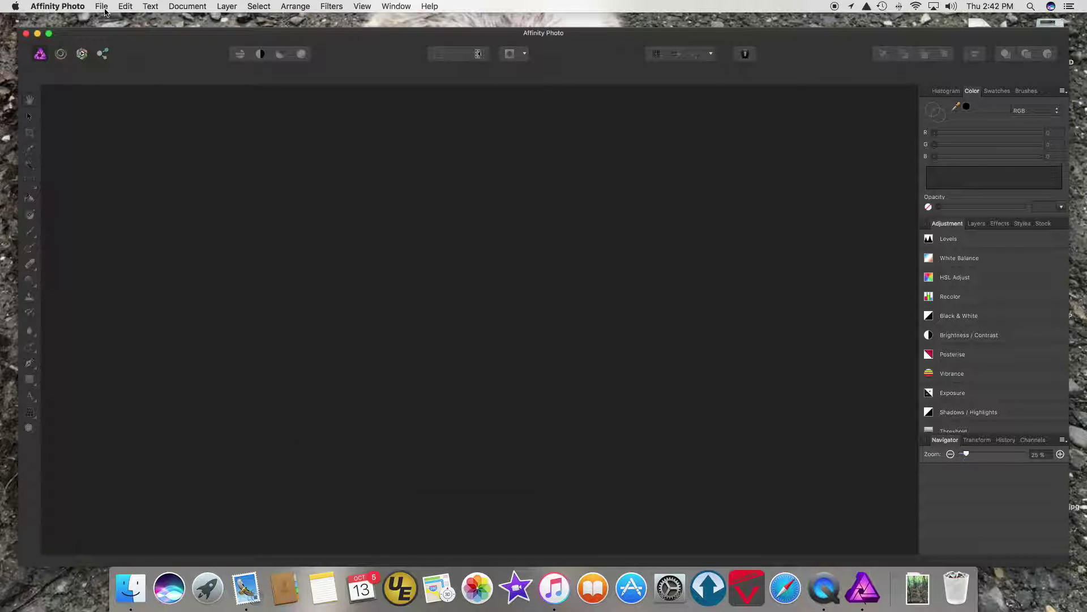
Open 'Screen Shot 2016-10-13 at 7.16.39 AM.png' from the Desktop.
click(102, 6)
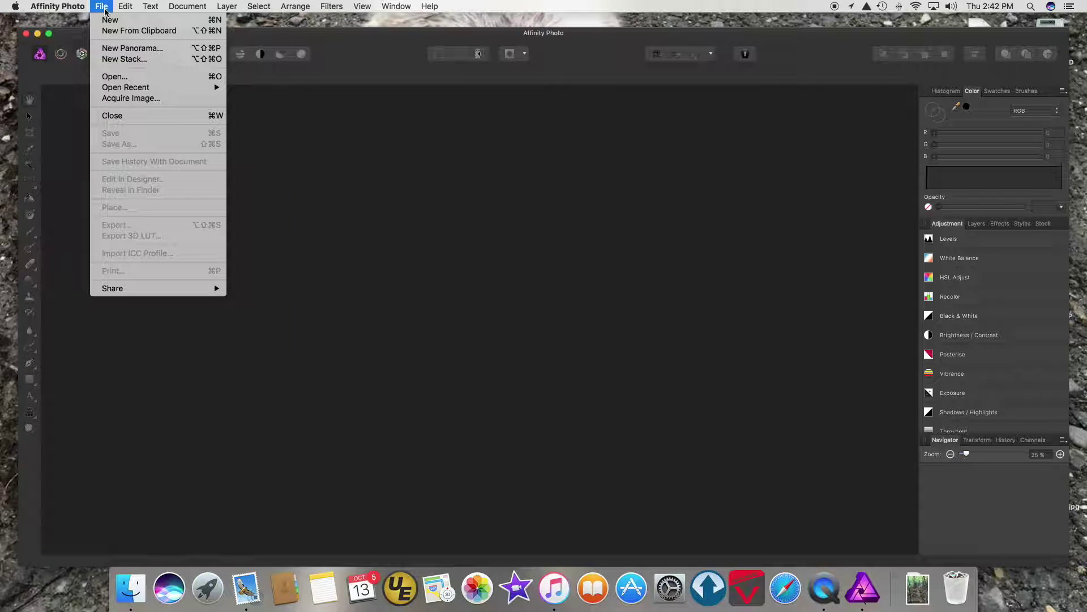
click(128, 77)
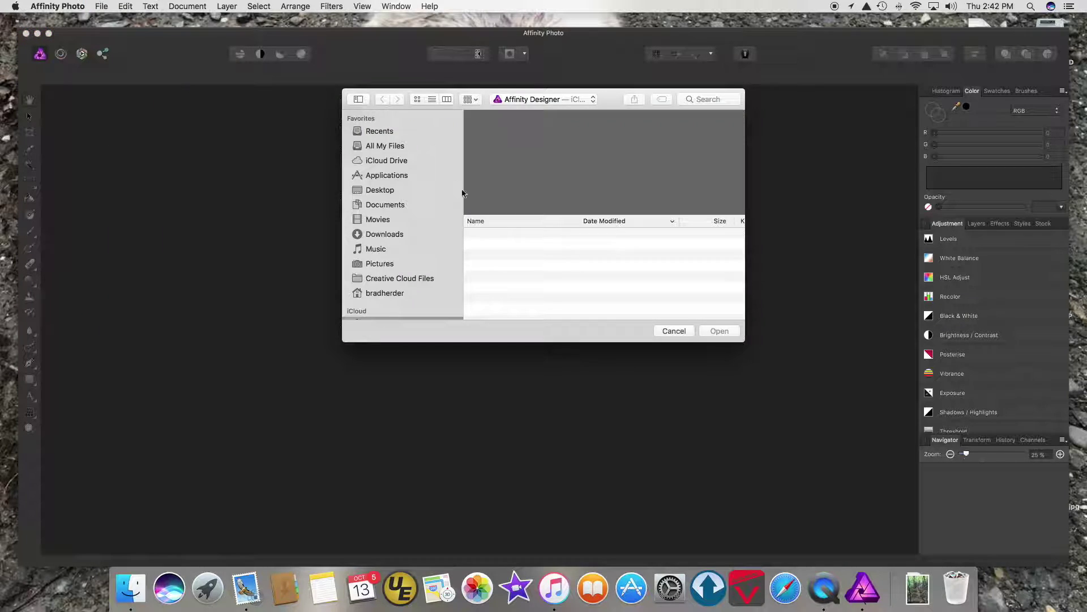
click(385, 190)
click(501, 238)
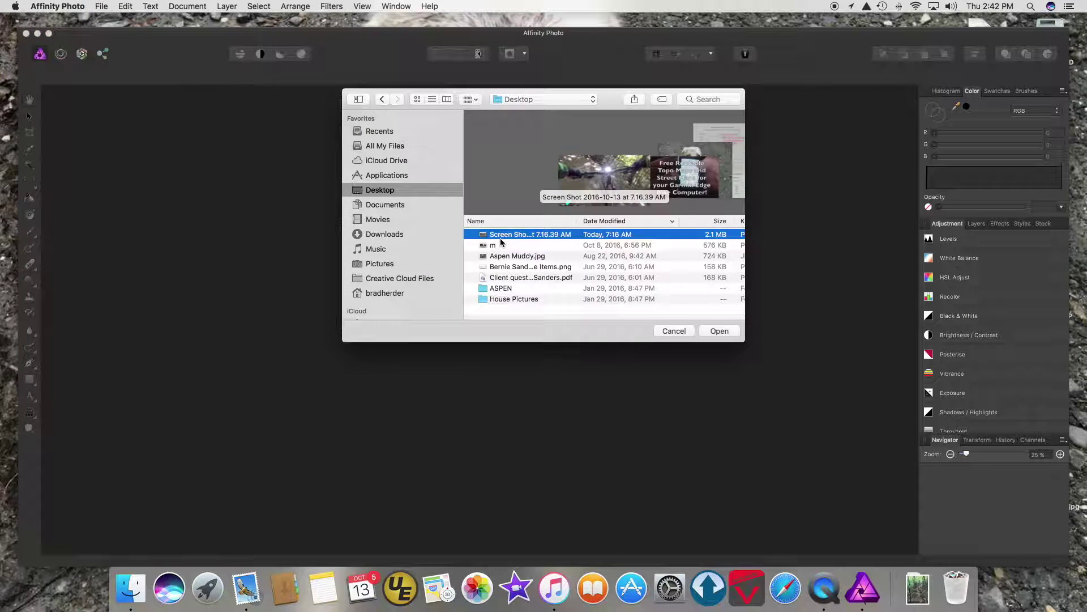
click(708, 333)
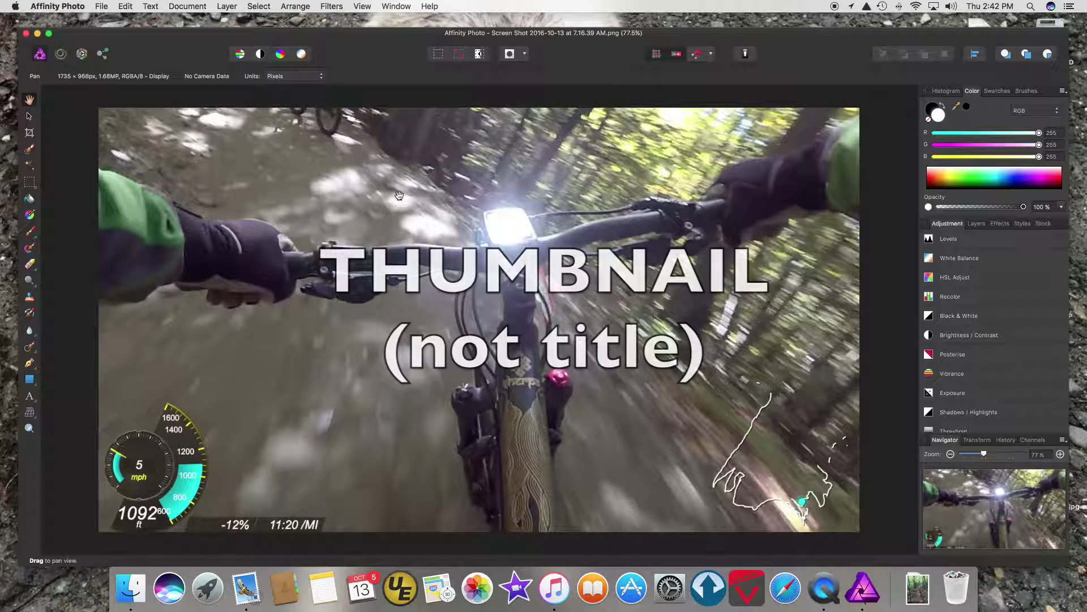
click(227, 7)
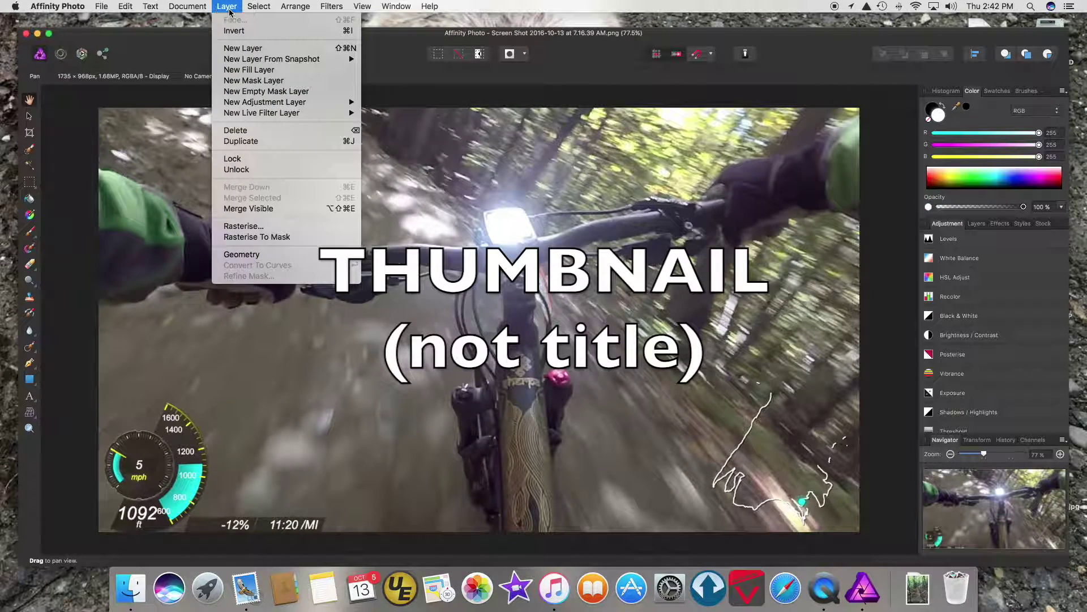
Add a new layer and start Impact 144 pt artistic text near the photo's top.
click(245, 51)
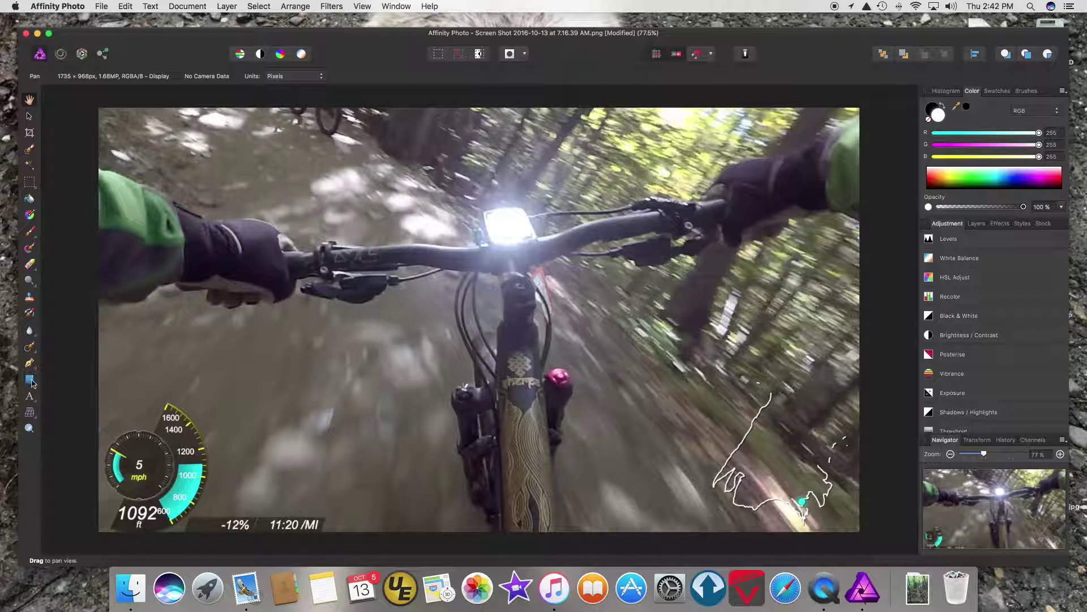
click(30, 398)
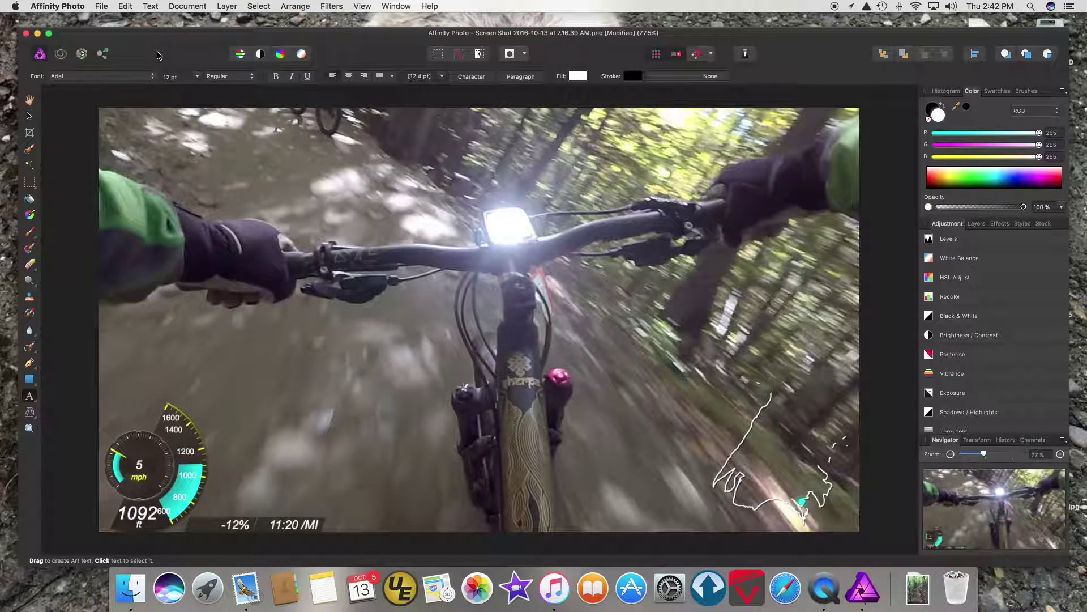
click(153, 81)
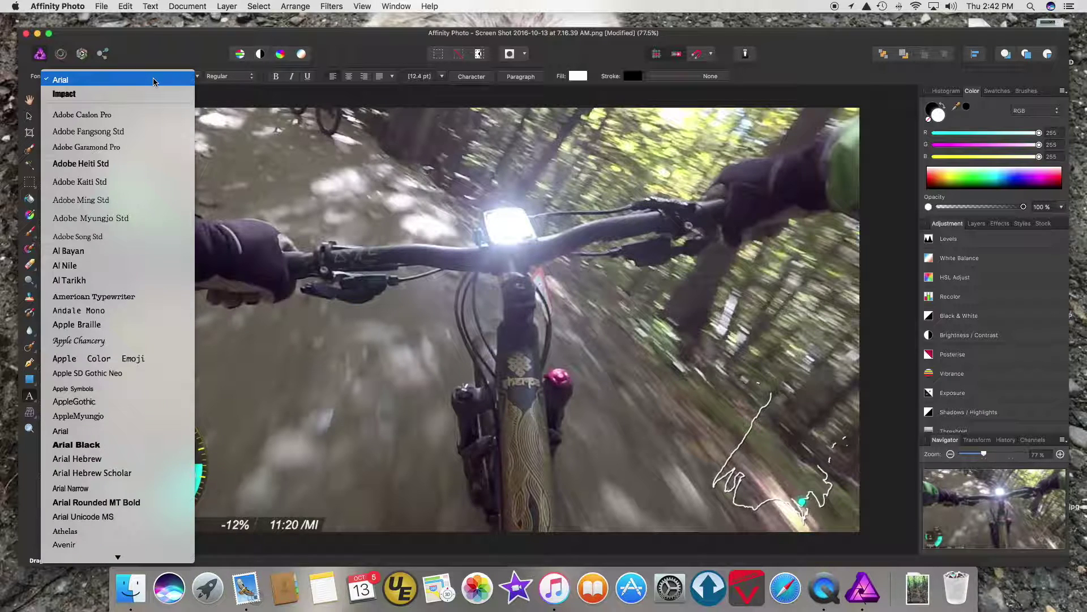
click(137, 93)
click(181, 77)
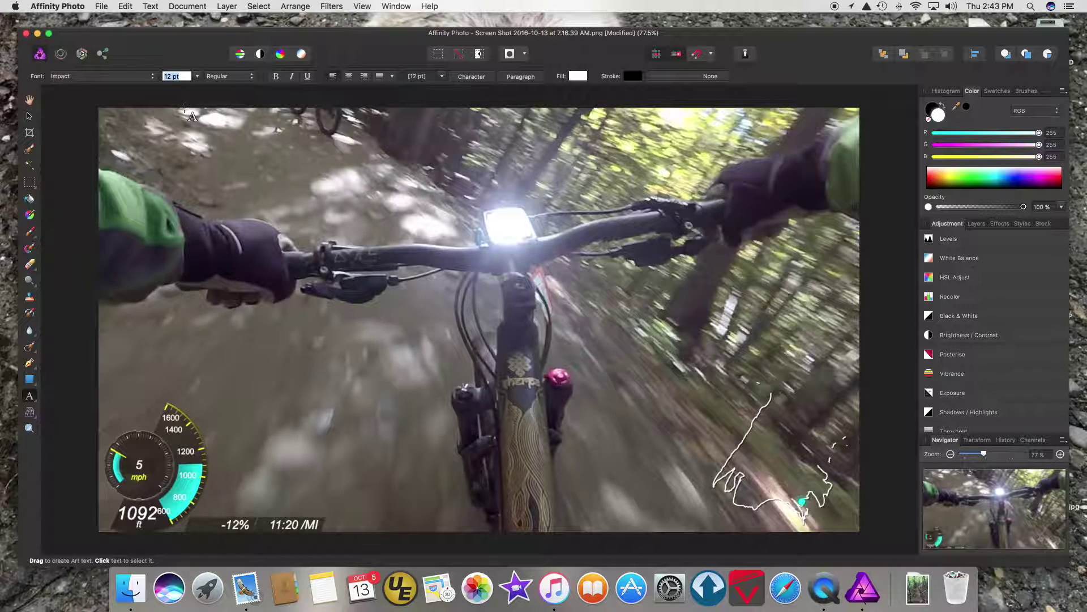
click(197, 76)
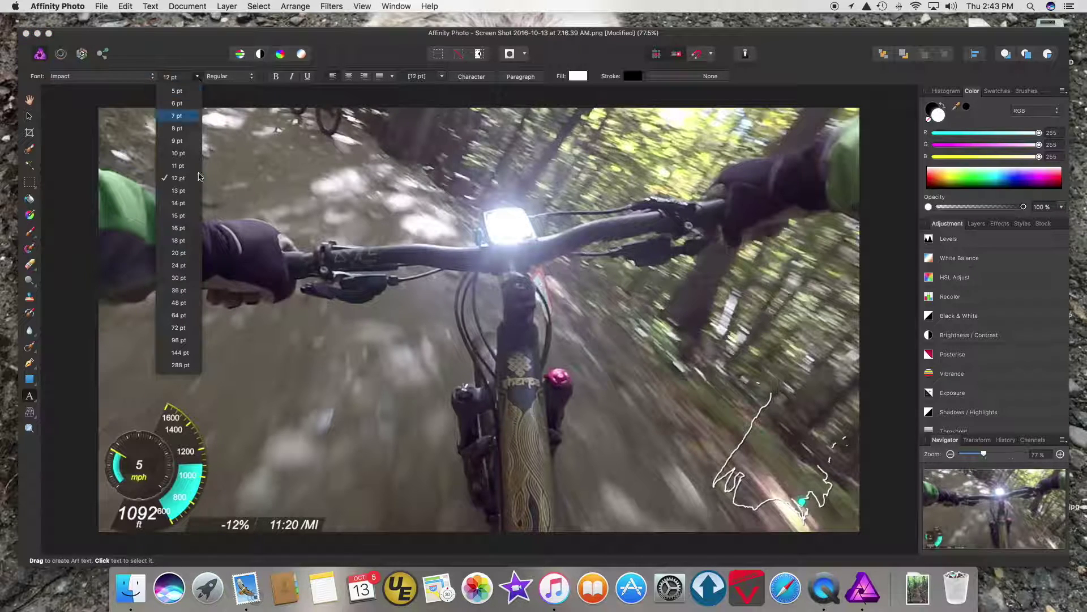
click(183, 353)
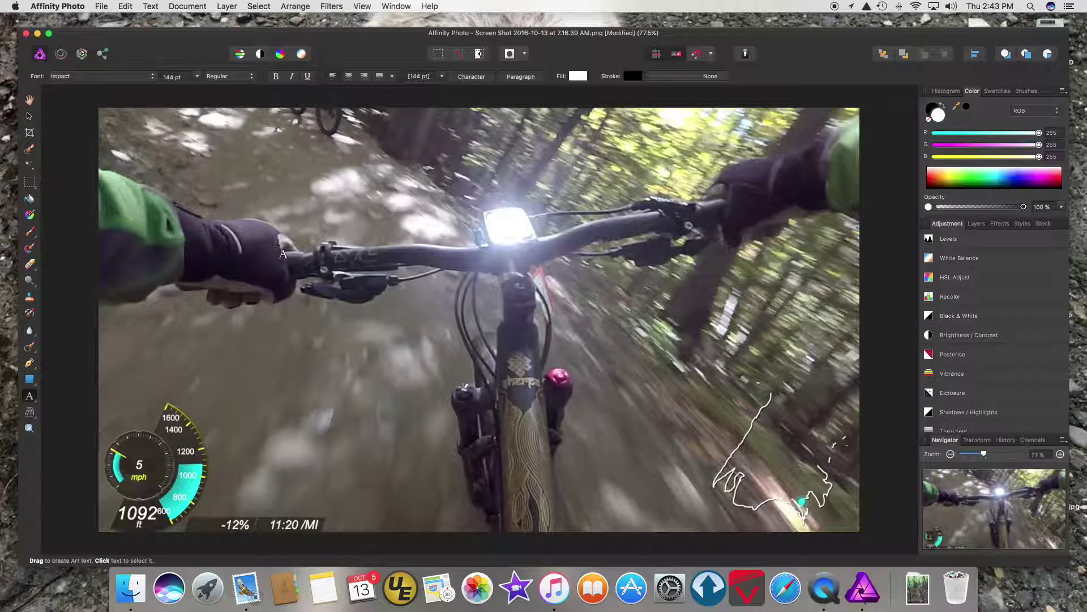
click(299, 179)
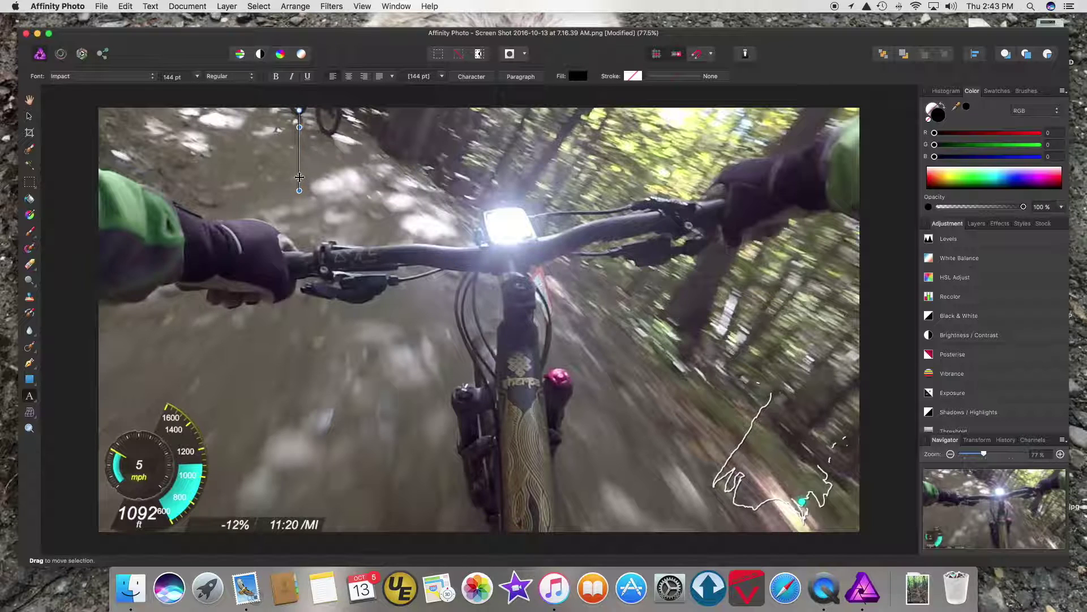
Erase the trial word 'Rocky' and switch the text fill to white (255, 255, 255).
text(Rocky)
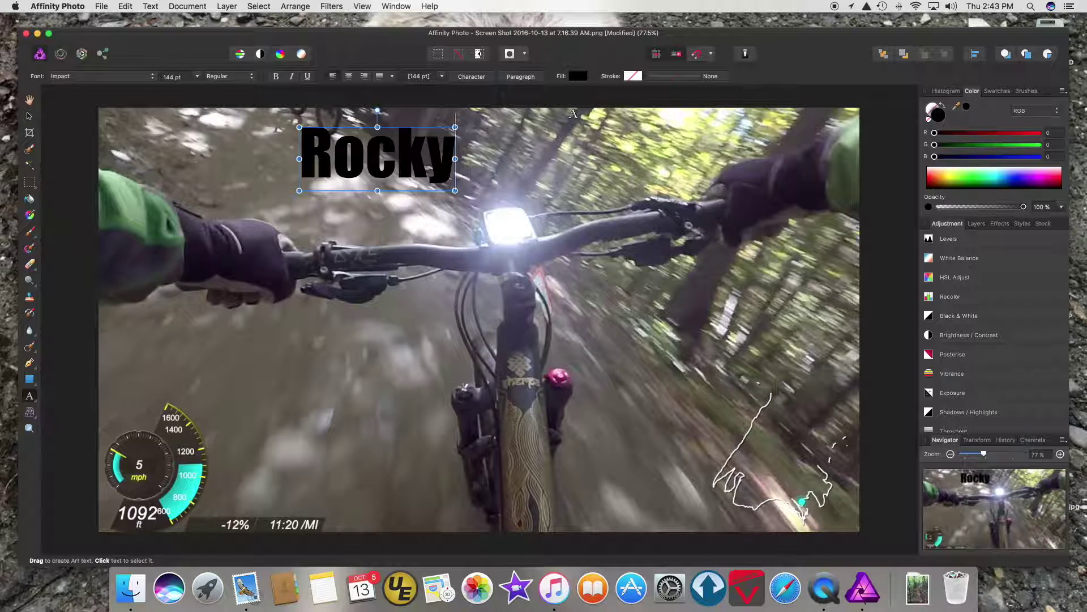
key(BackSpace)
key(BackSpace)
key(BackSpace)
key(BackSpace)
key(BackSpace)
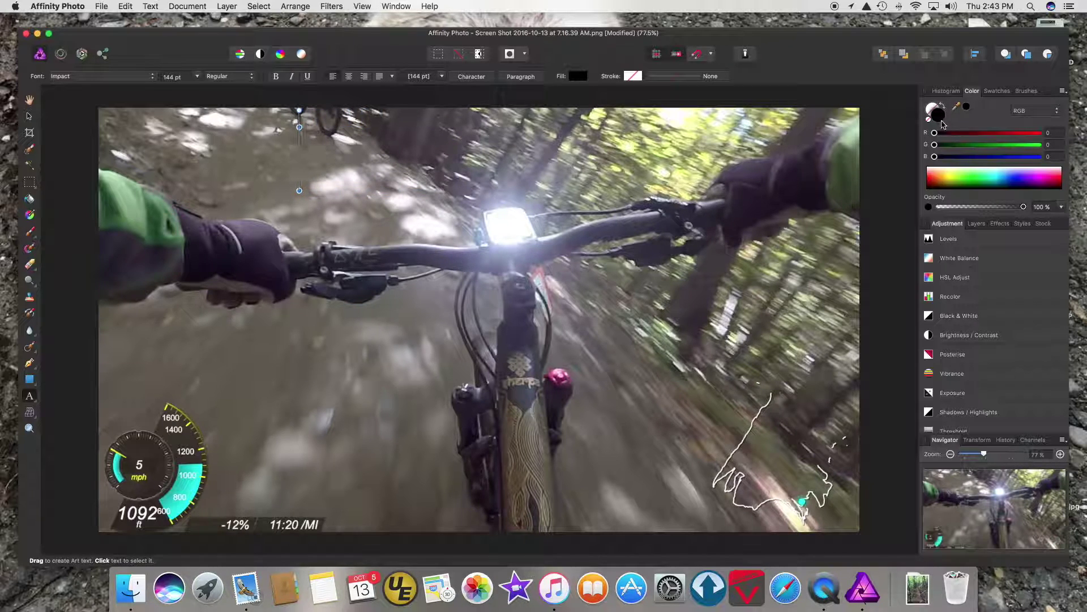
double_click(937, 113)
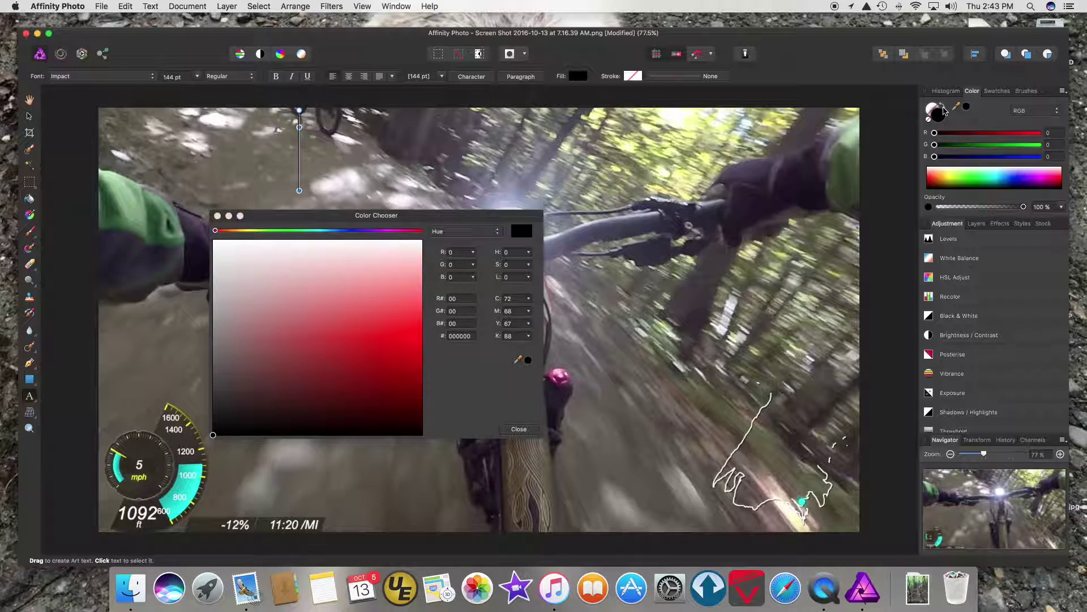
click(214, 244)
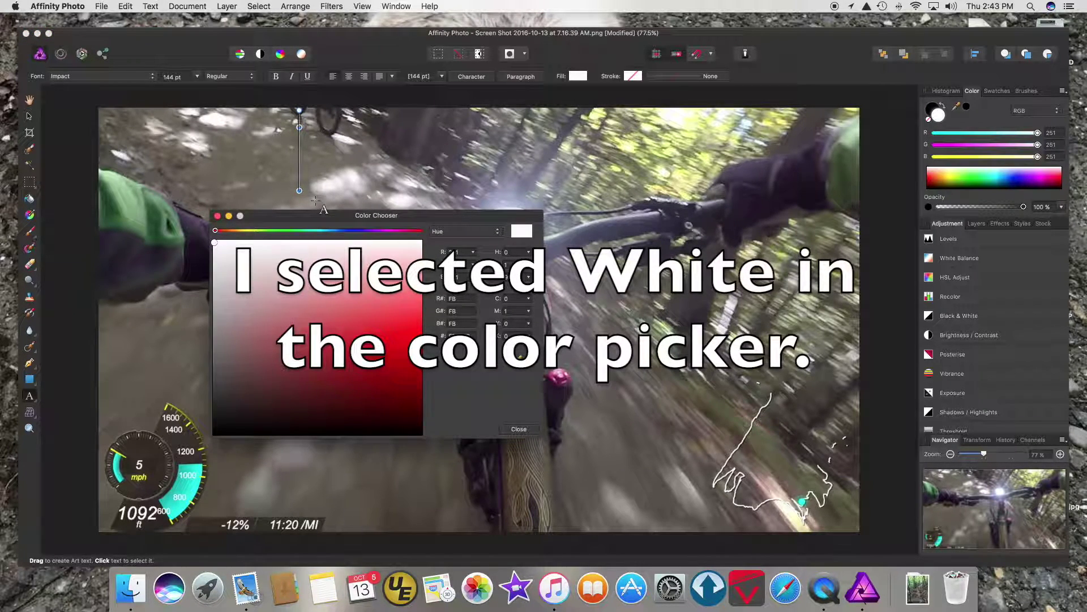
click(209, 210)
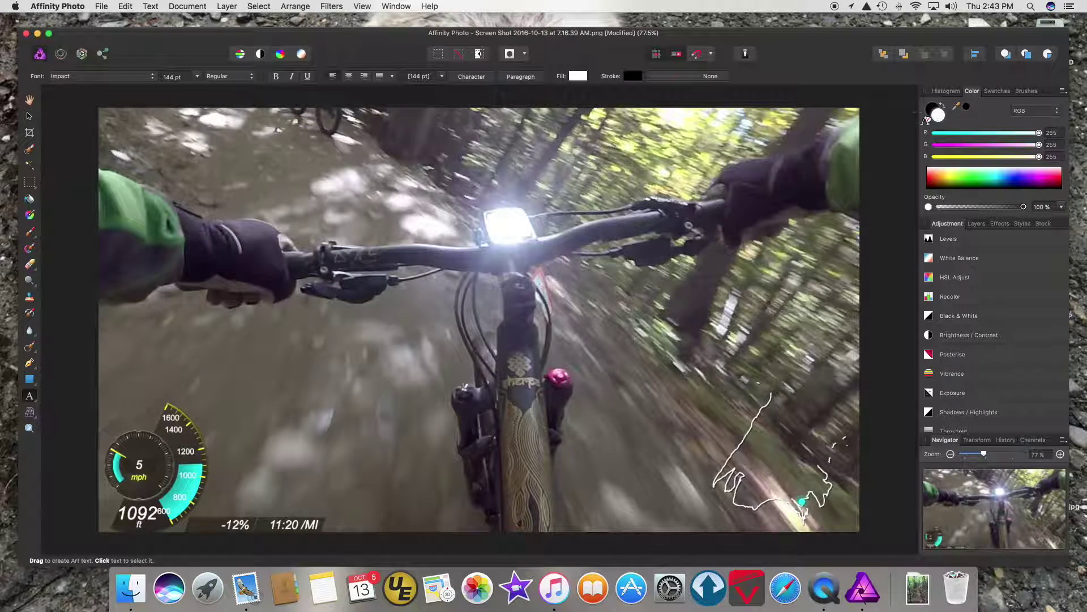
Type 'Rocky Mountain Sherpa Fun' near the top, centre-align it, and begin enlarging it.
click(302, 168)
text(Rocky)
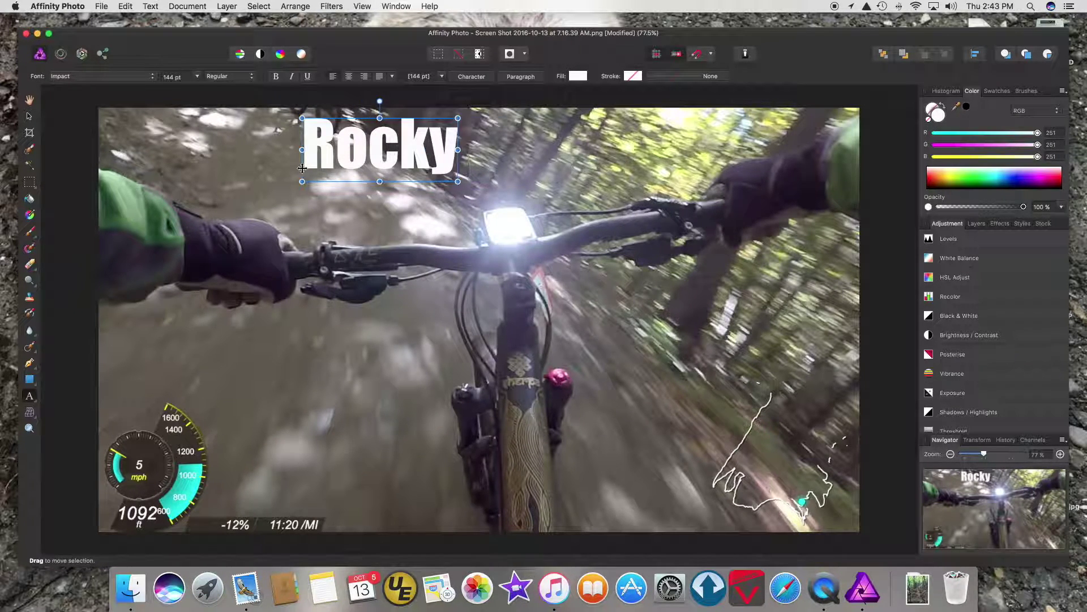
text( Mountain )
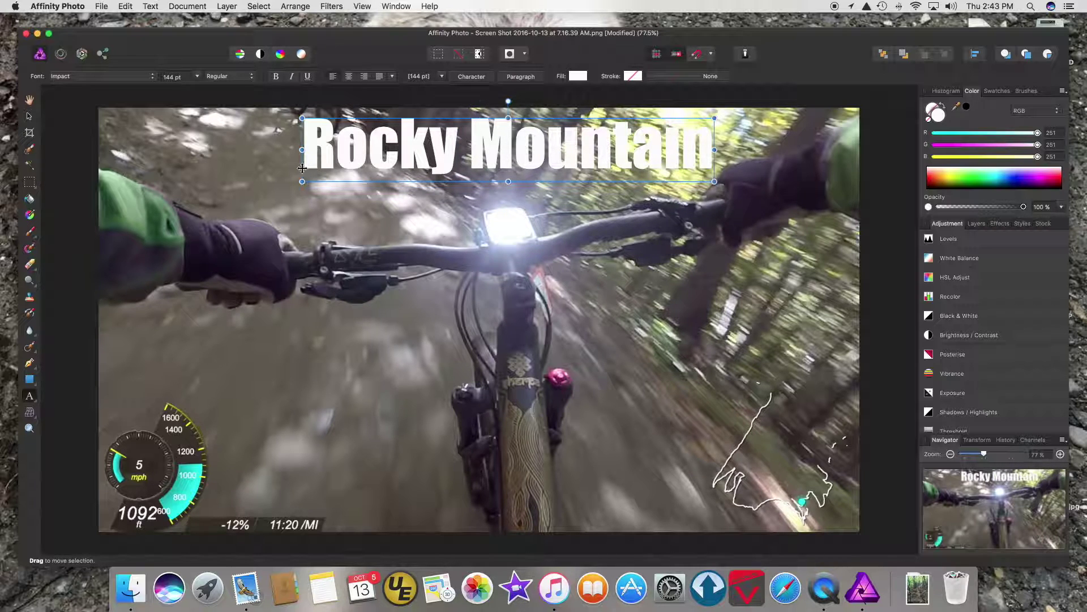
text(Sherpa Fun)
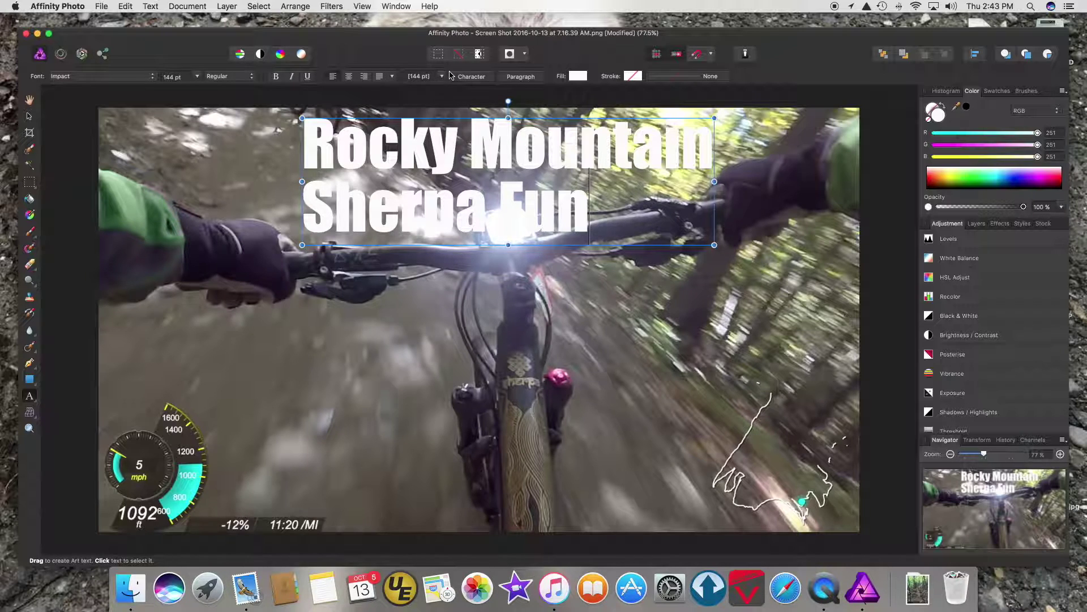
click(350, 76)
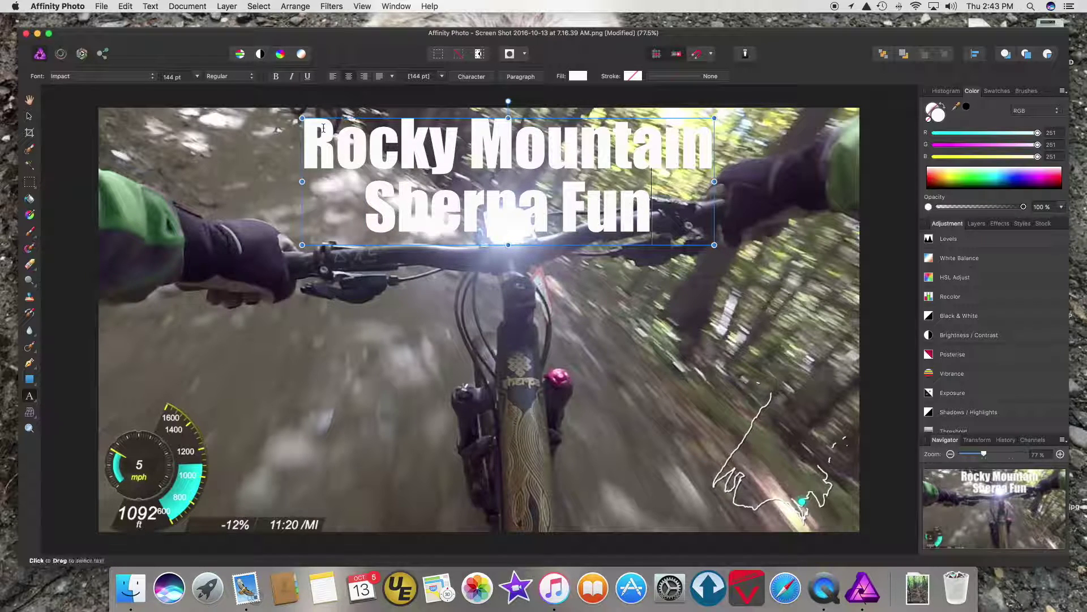
drag(300, 245, 160, 289)
Stretch the title to about 235.6 pt across the top and open its Layer Effects.
drag(714, 288, 816, 325)
drag(160, 325, 141, 325)
key(v)
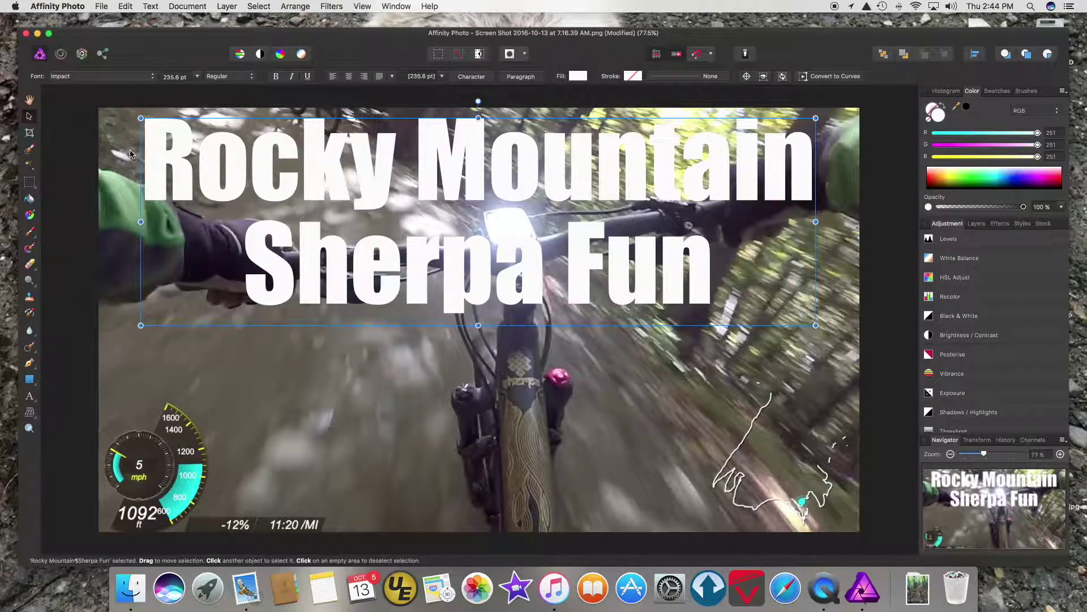
right_click(130, 153)
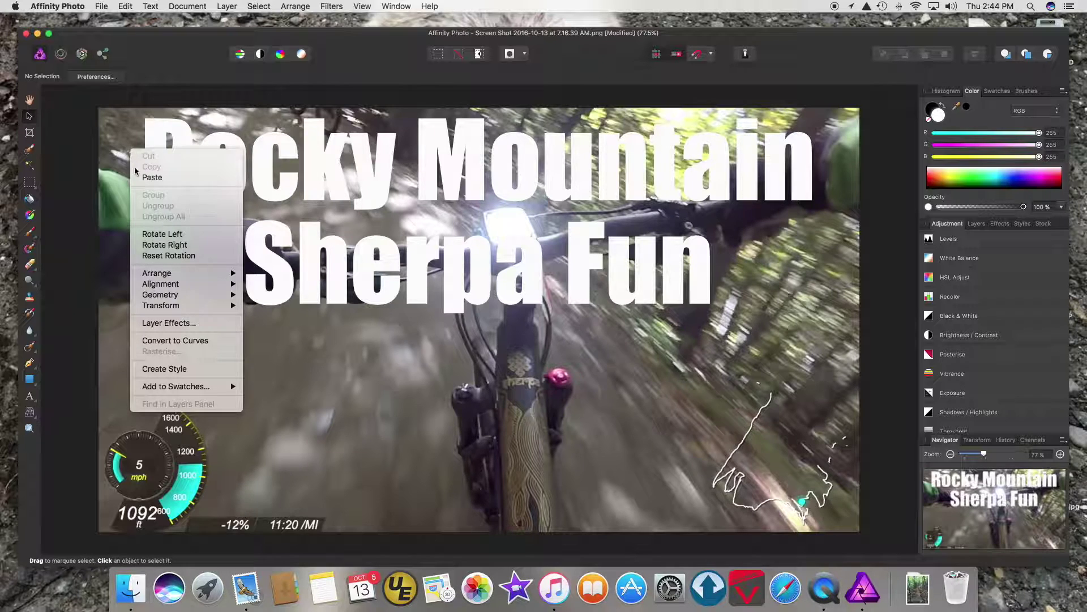
click(179, 324)
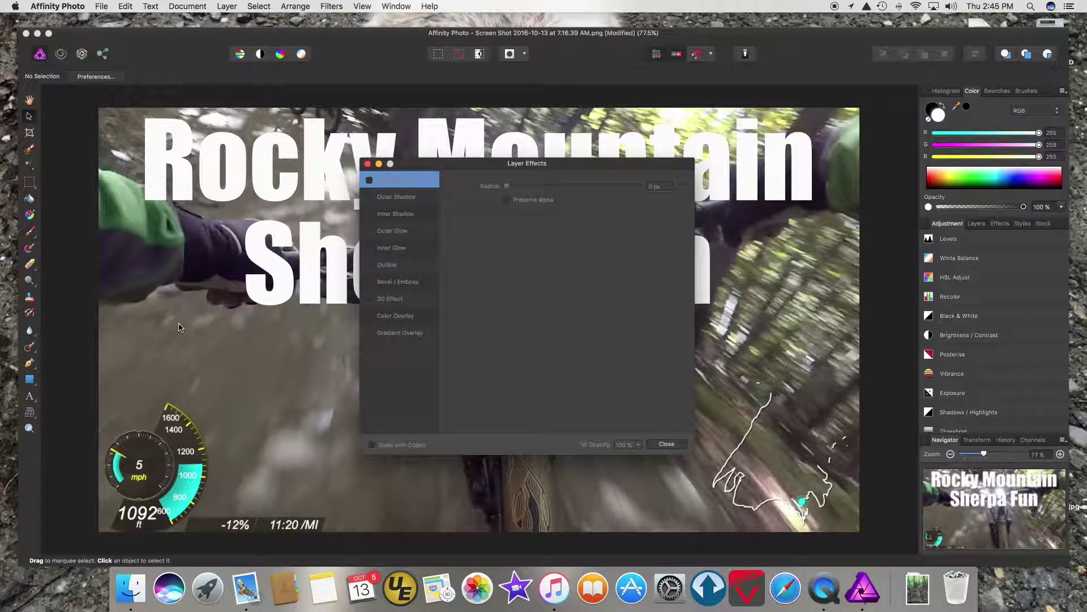
Close the Layer Effects dialog opened for the background and select the title text.
click(371, 200)
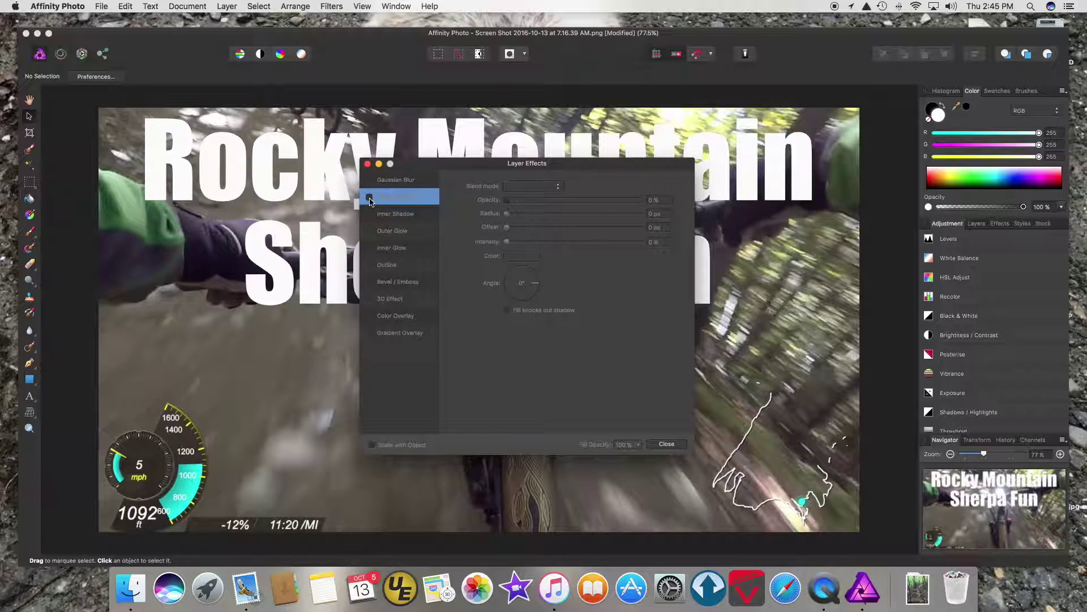
click(666, 445)
click(276, 195)
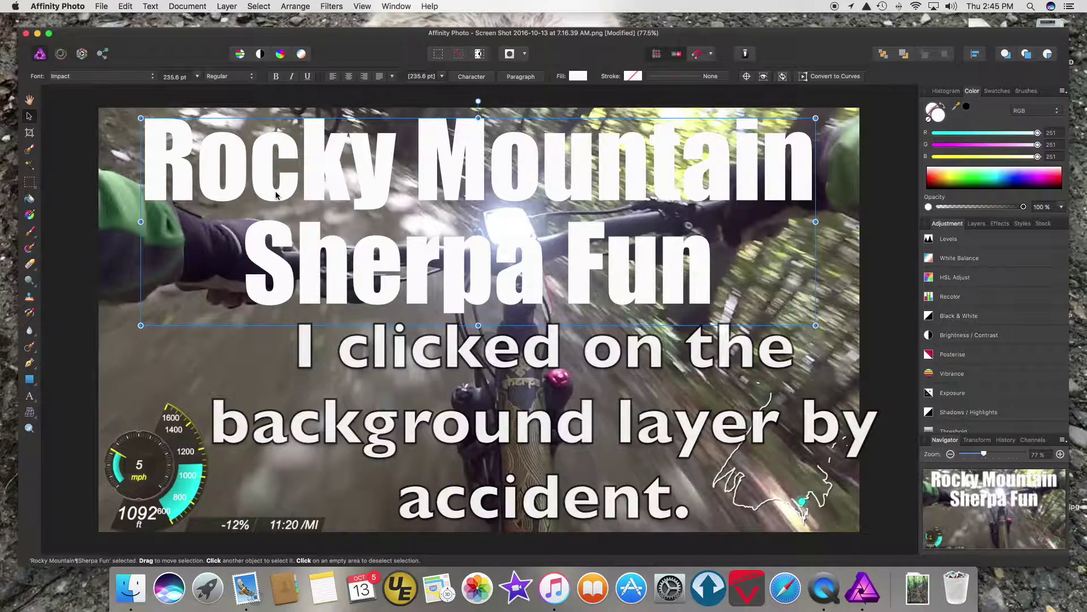
Enable an outer shadow on the title with 100% opacity and a 20.6 px radius.
right_click(276, 195)
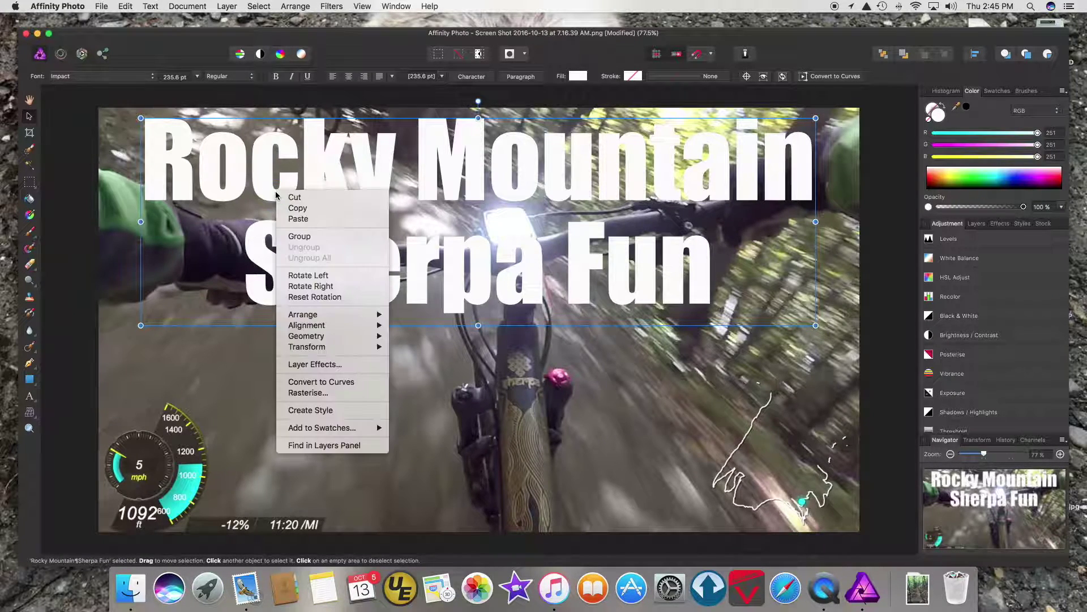
click(326, 365)
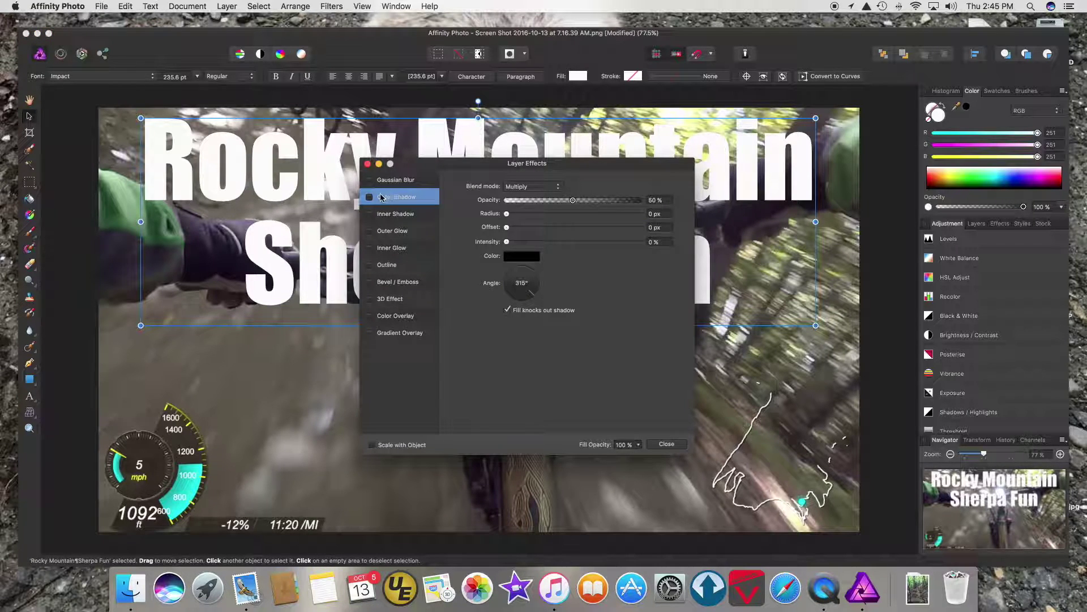
click(370, 197)
drag(508, 217, 579, 214)
mouse_move(573, 200)
mouse_down()
mouse_move(646, 207)
mouse_move(579, 214)
mouse_up()
Set the shadow intensity to 86% and offset to 9.4 px, then close the dialog.
click(507, 243)
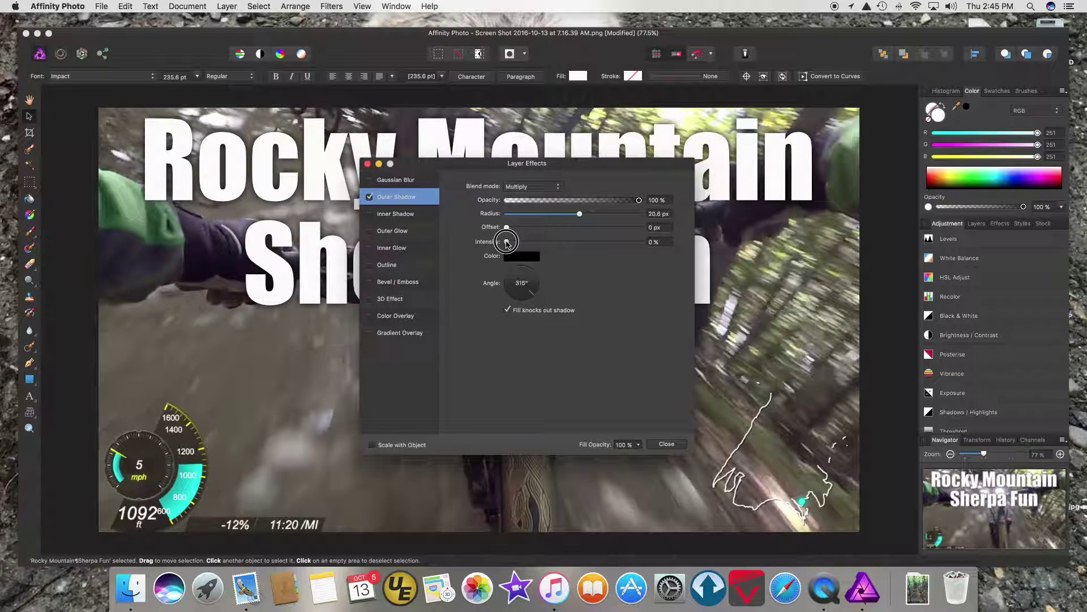
drag(506, 243, 615, 246)
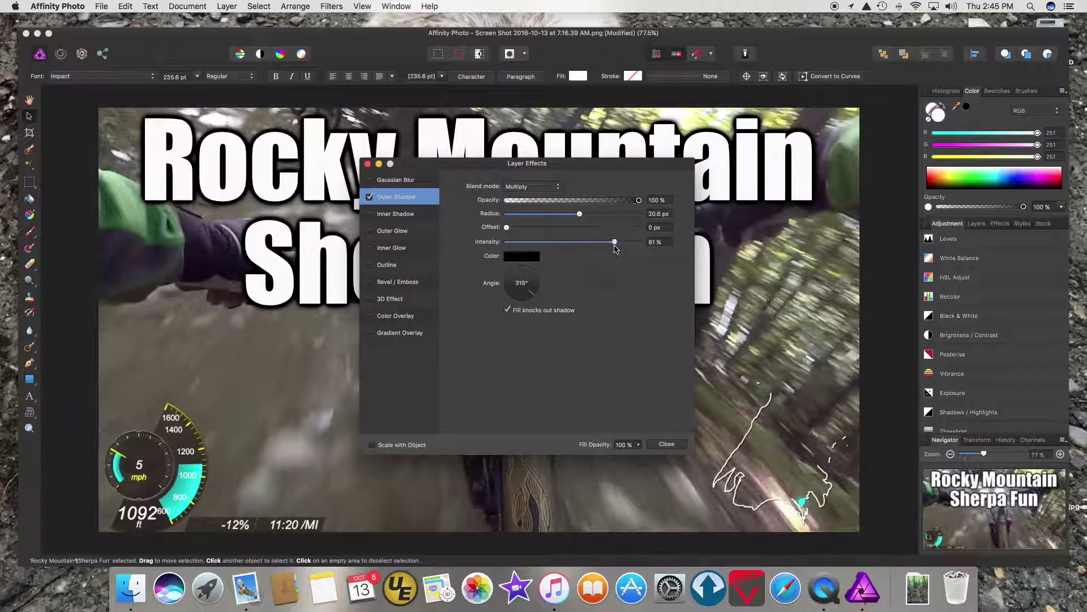
drag(612, 167, 759, 220)
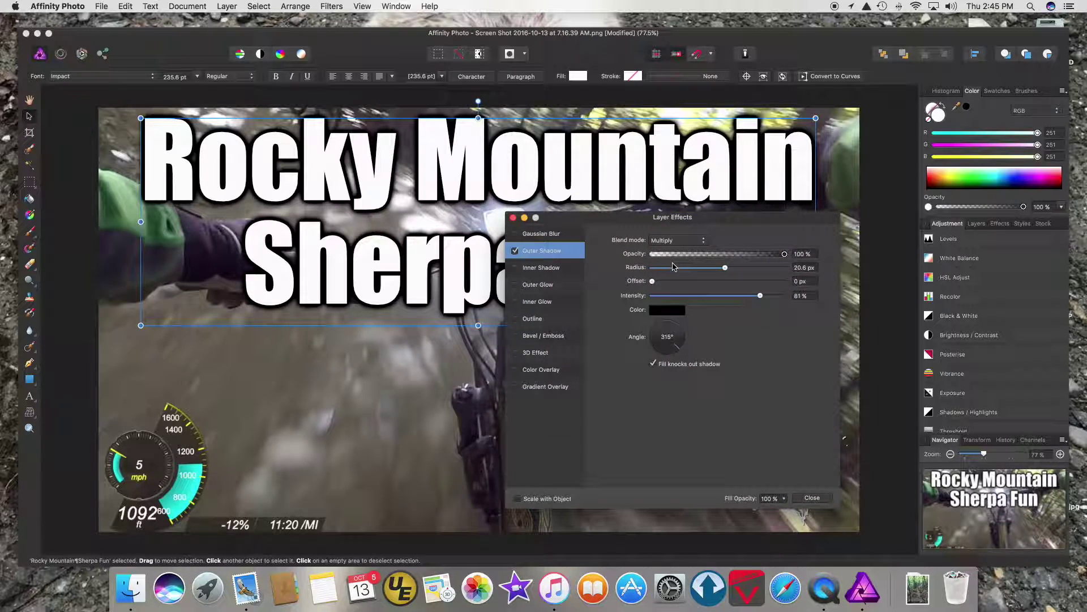
drag(759, 295, 768, 299)
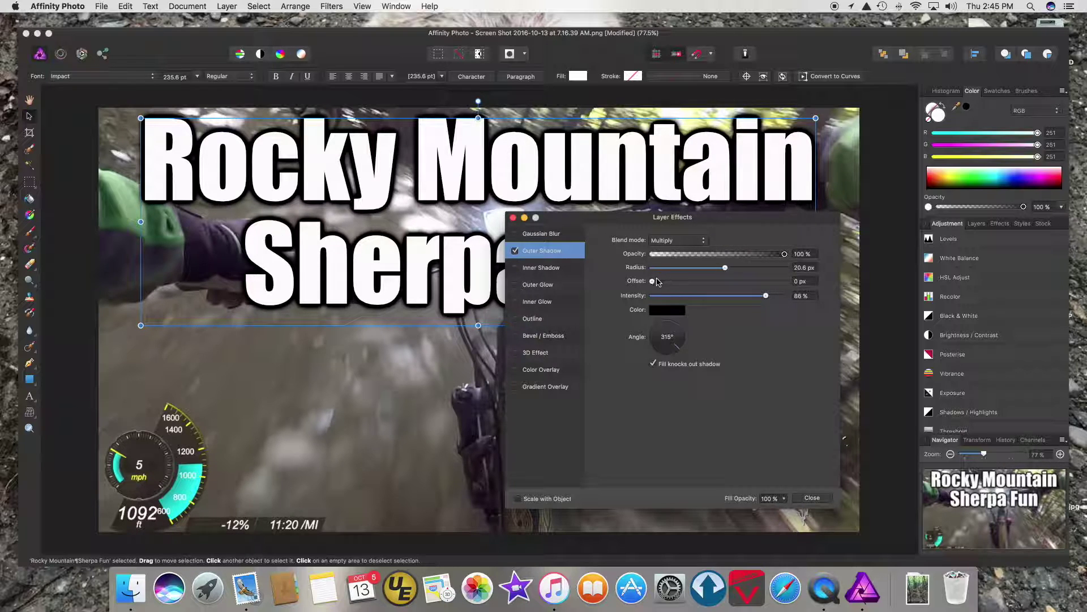
drag(654, 283, 709, 288)
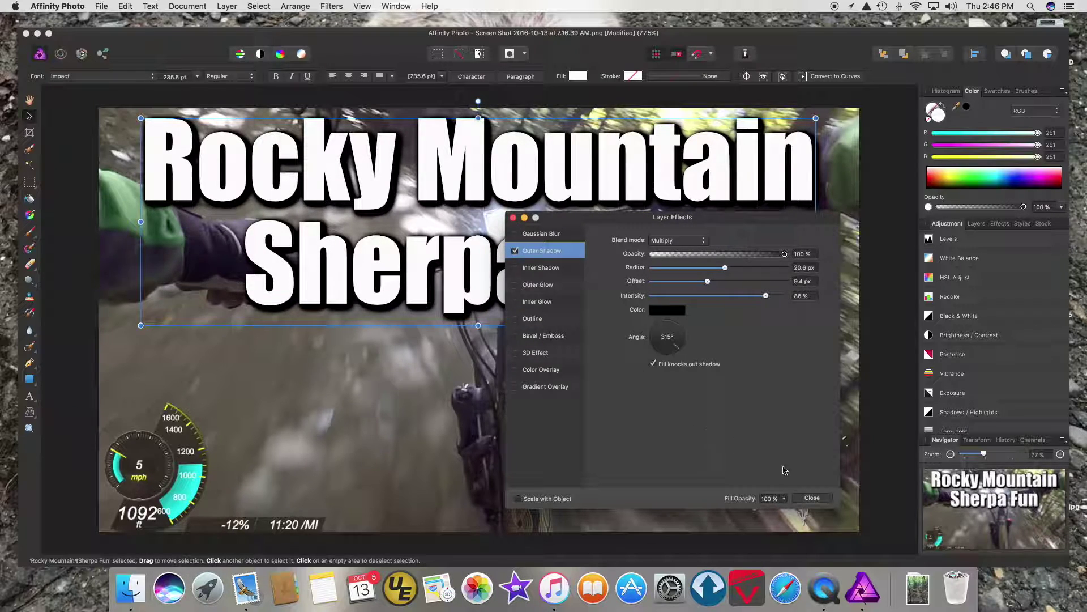
click(813, 498)
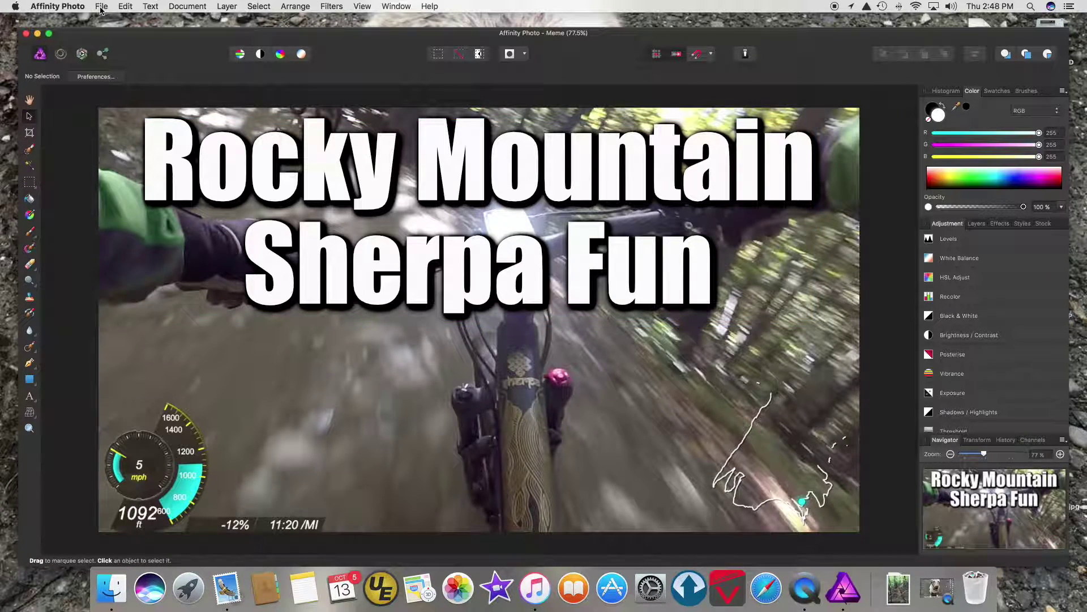
Export the image as a best-quality JPEG named 'Meme' to the Desktop, then open Finder.
click(101, 8)
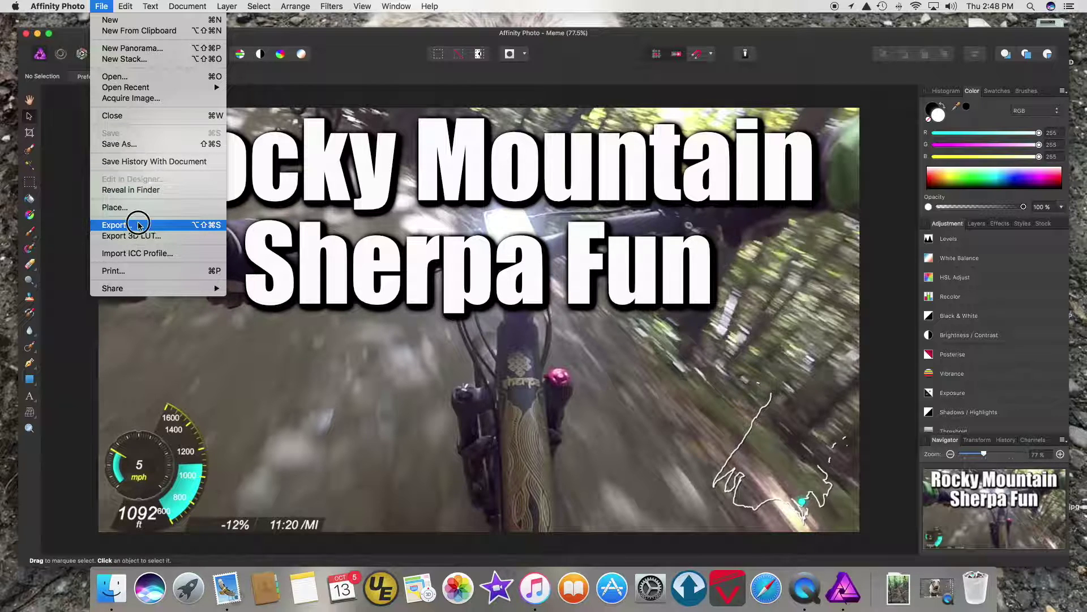
click(138, 225)
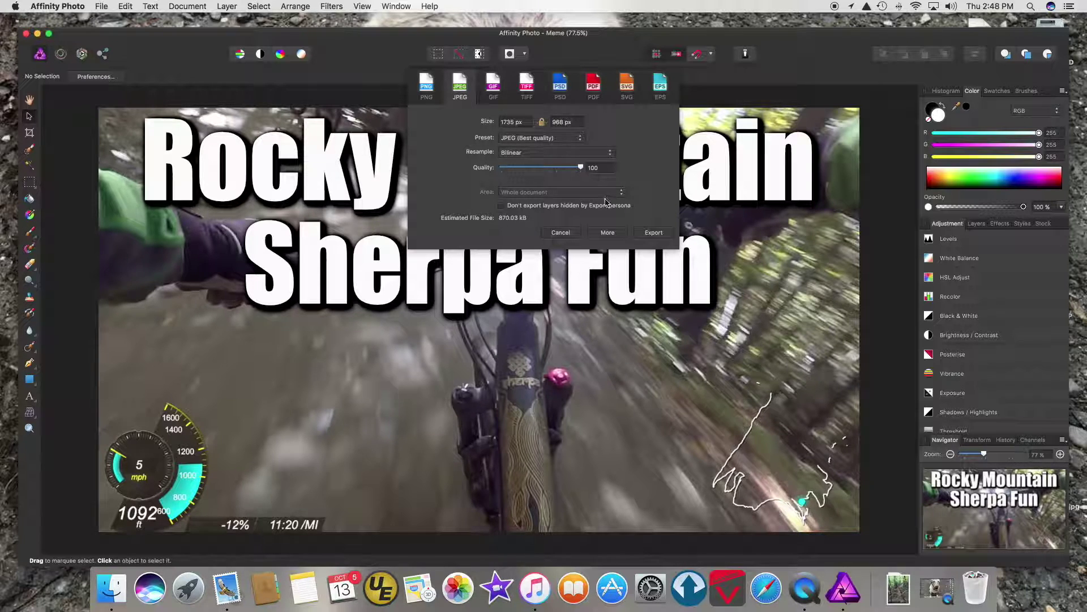
click(654, 233)
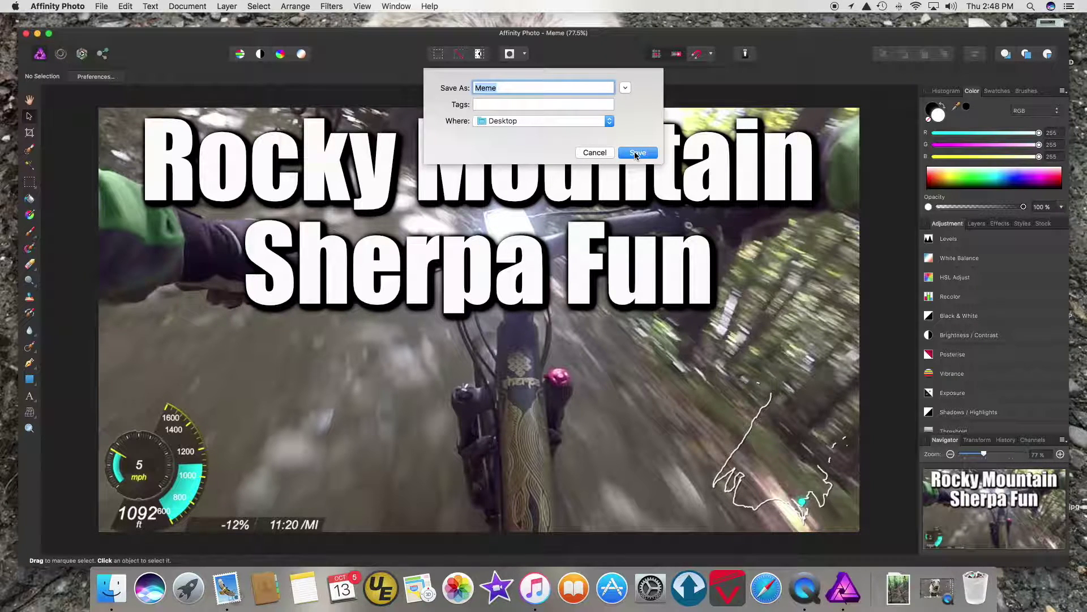
click(637, 153)
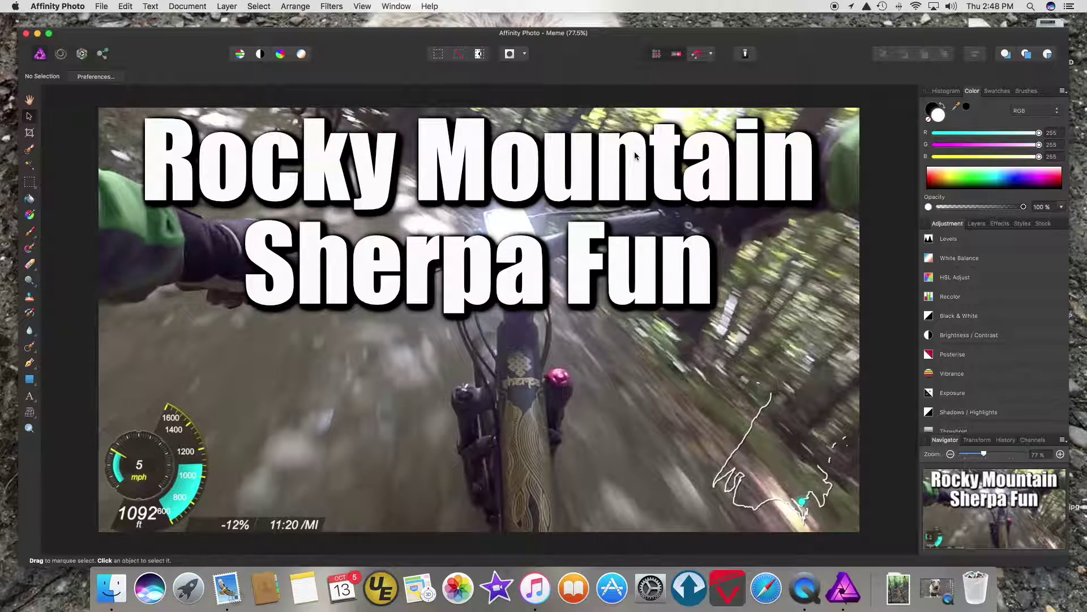
click(112, 589)
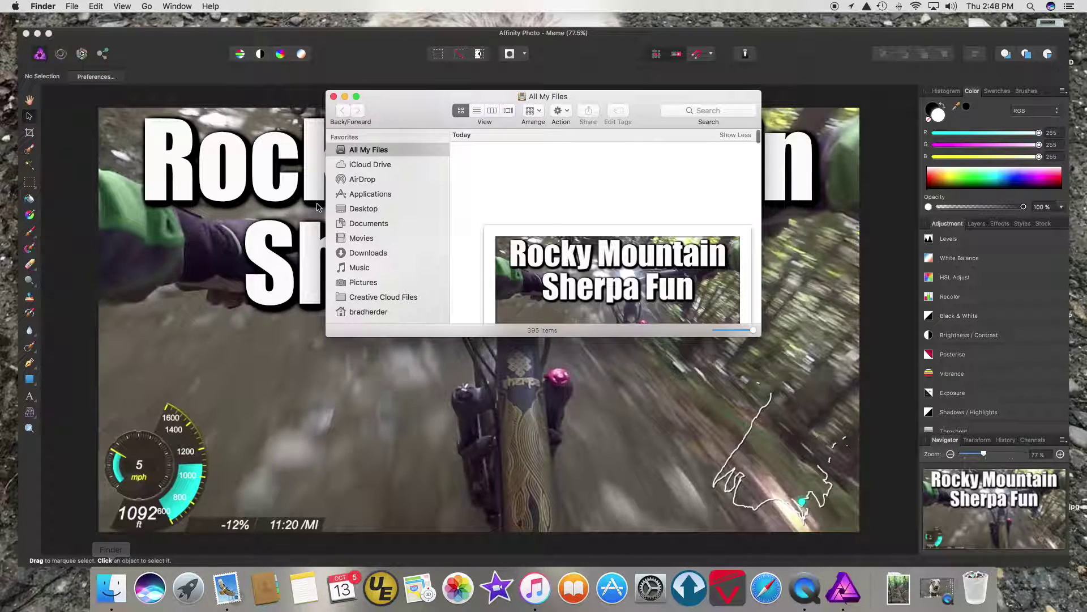
Open Meme.jpg from Finder's Desktop folder to check the result.
click(365, 209)
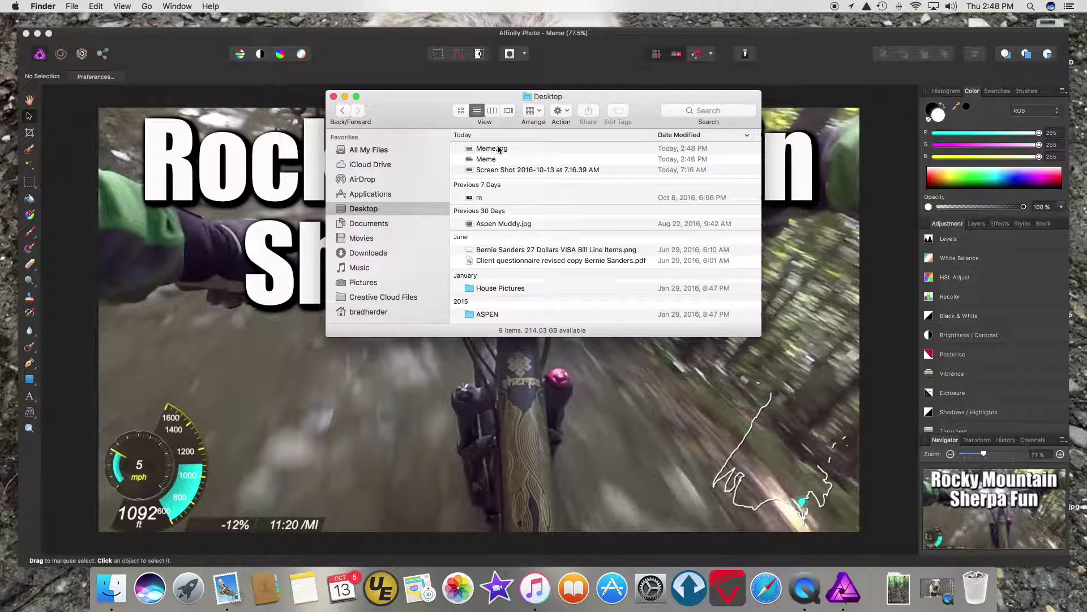
double_click(498, 149)
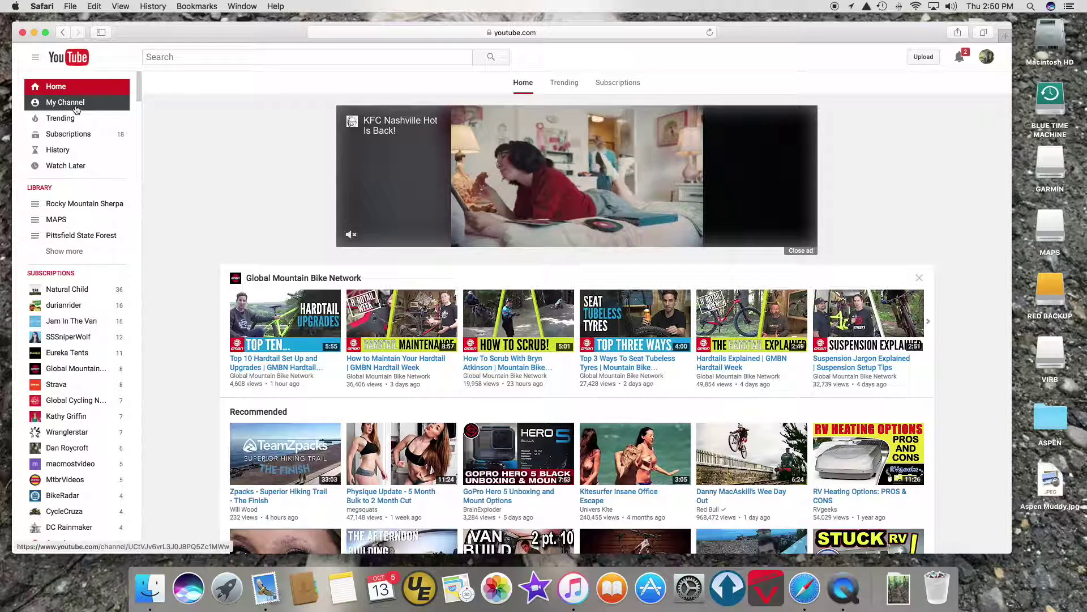
Open the edit page for 'Enjoying Thunder Mountain on our Rocky Mountain Sherpas' and start a custom thumbnail upload.
click(76, 103)
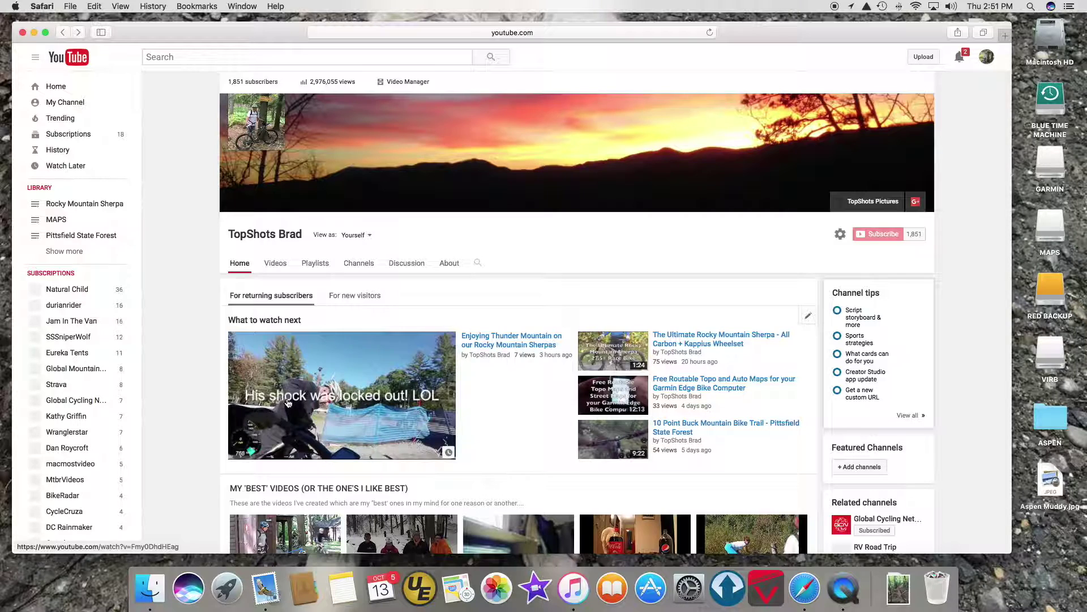
click(510, 347)
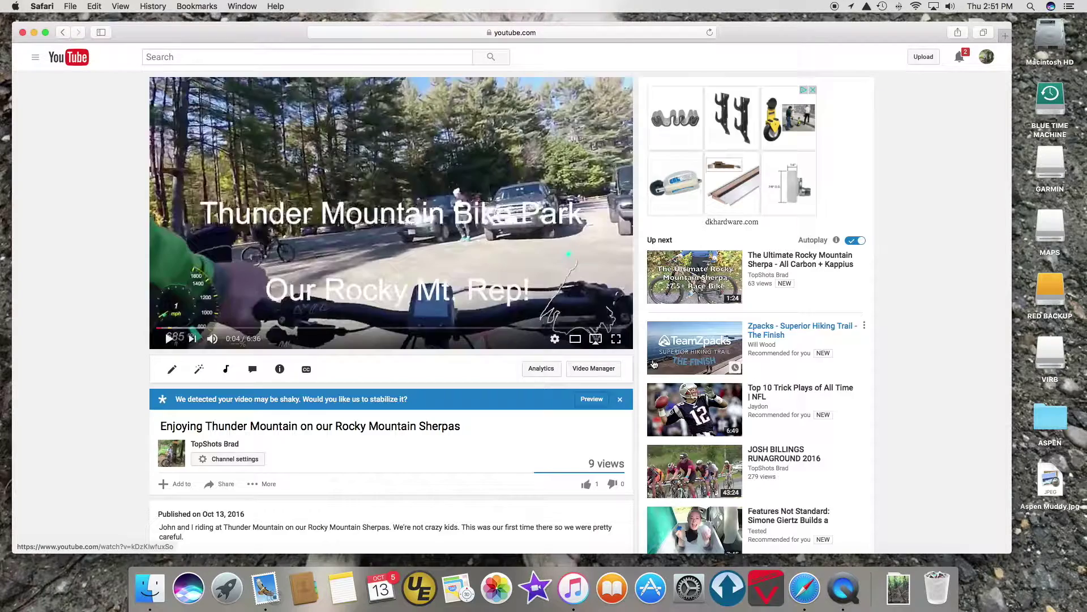
click(593, 368)
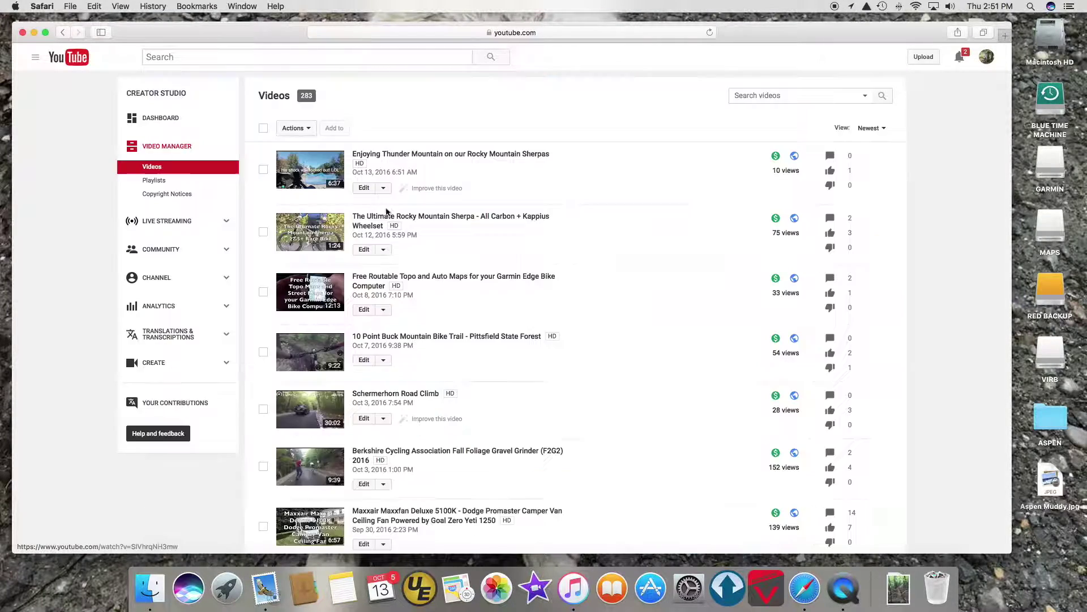
click(365, 188)
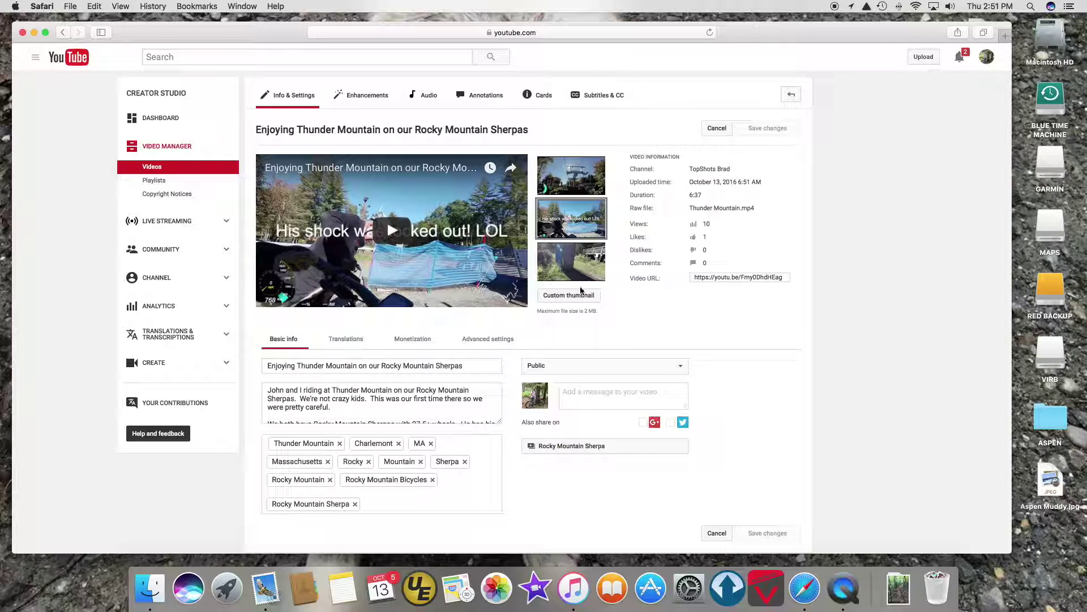
click(575, 298)
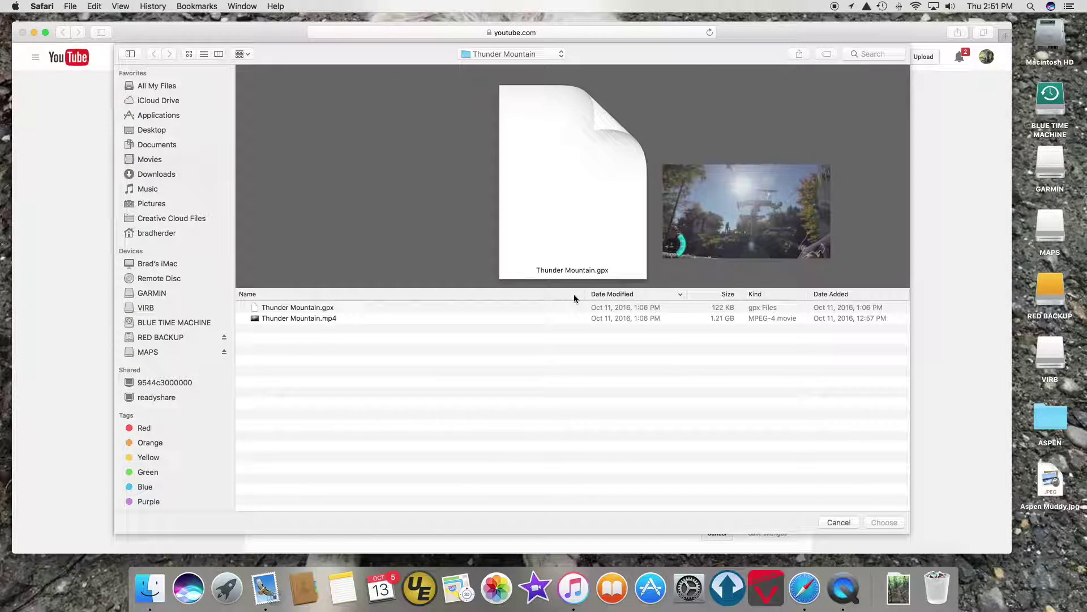
Upload Meme.jpg from the Desktop as the video's custom thumbnail and save the changes.
click(158, 134)
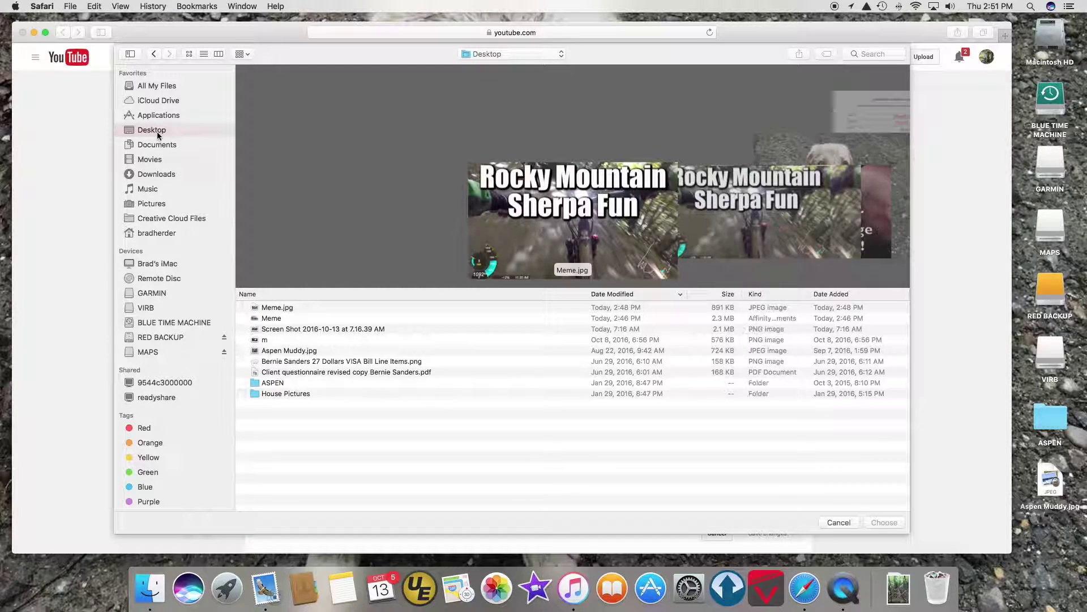
click(280, 311)
double_click(280, 309)
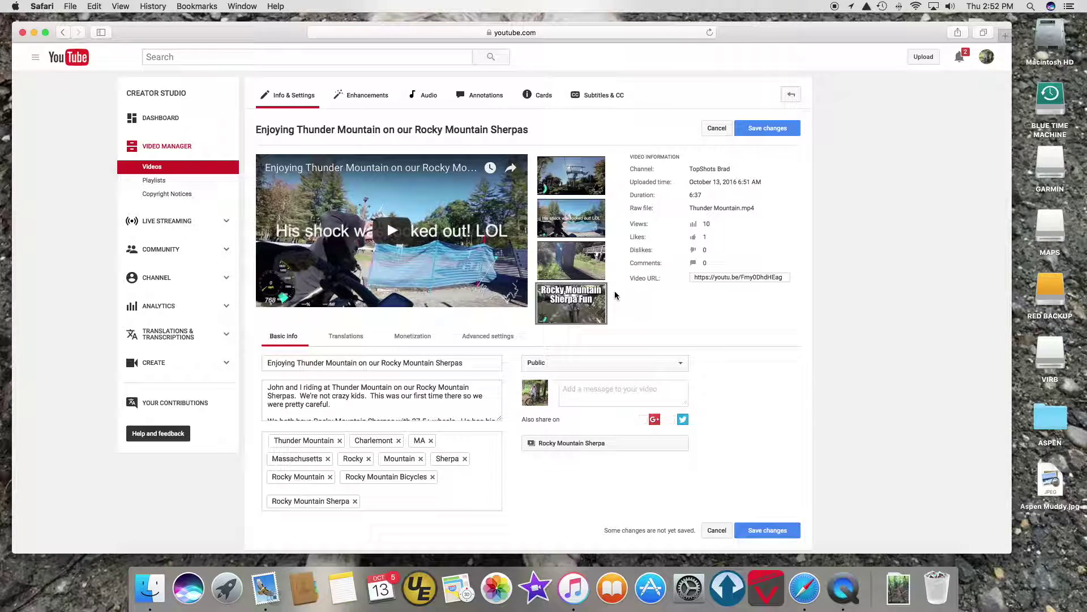
key(super+bracketleft)
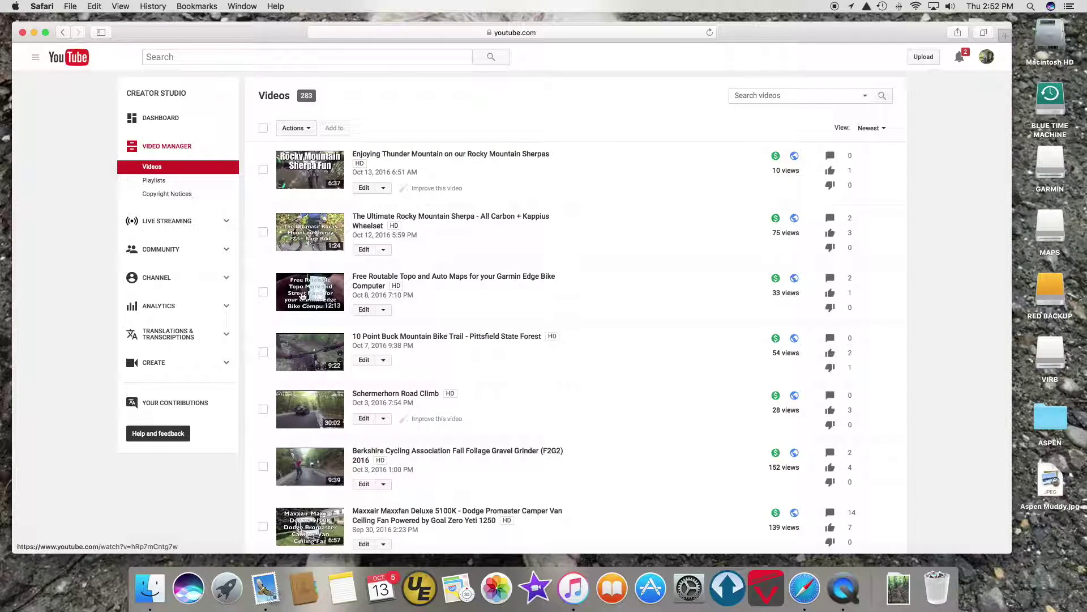